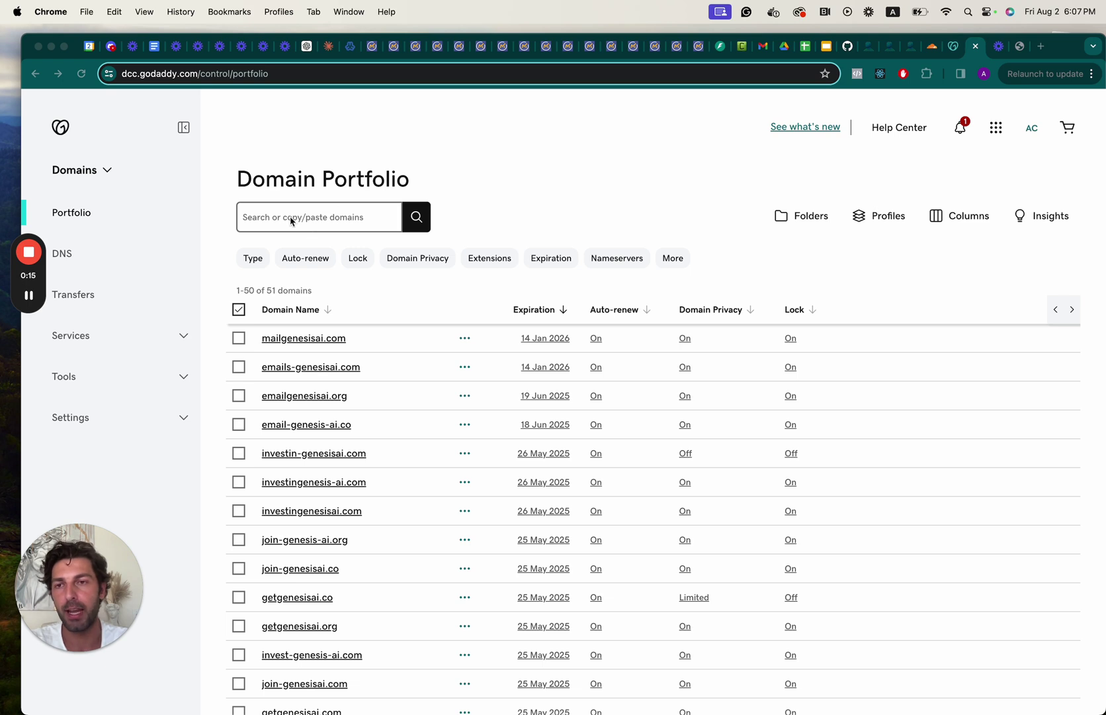
Search the GoDaddy portfolio for the pasted domain getgenesisai.co.
left_click(317, 216)
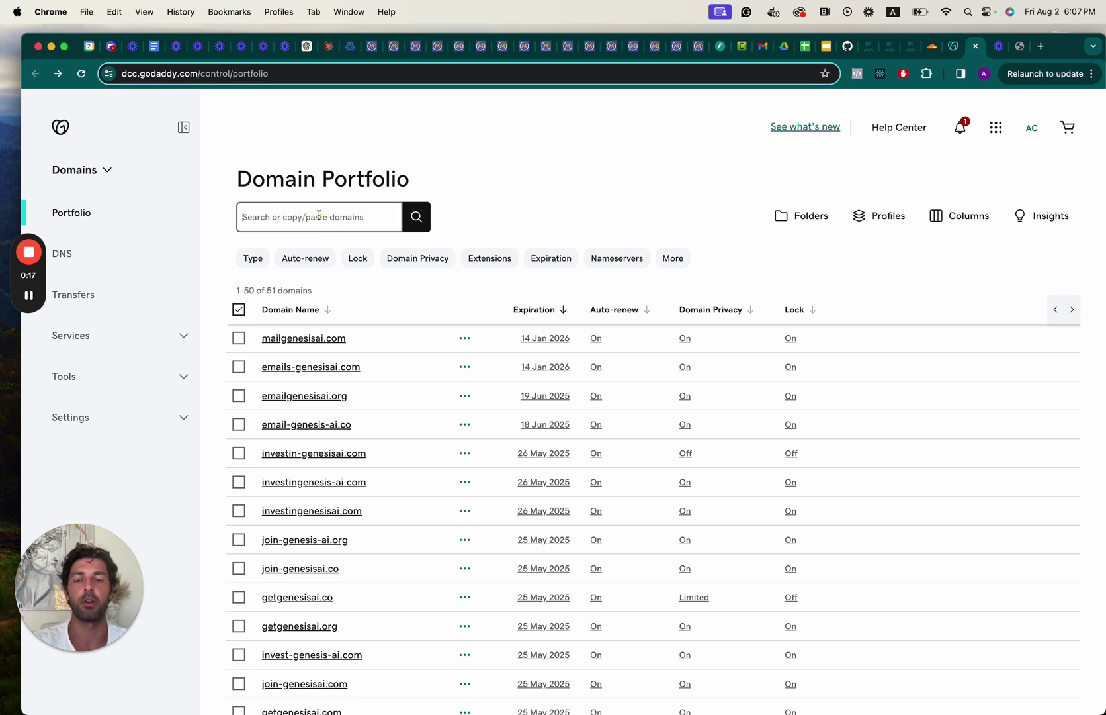
type("getgenesisai.co")
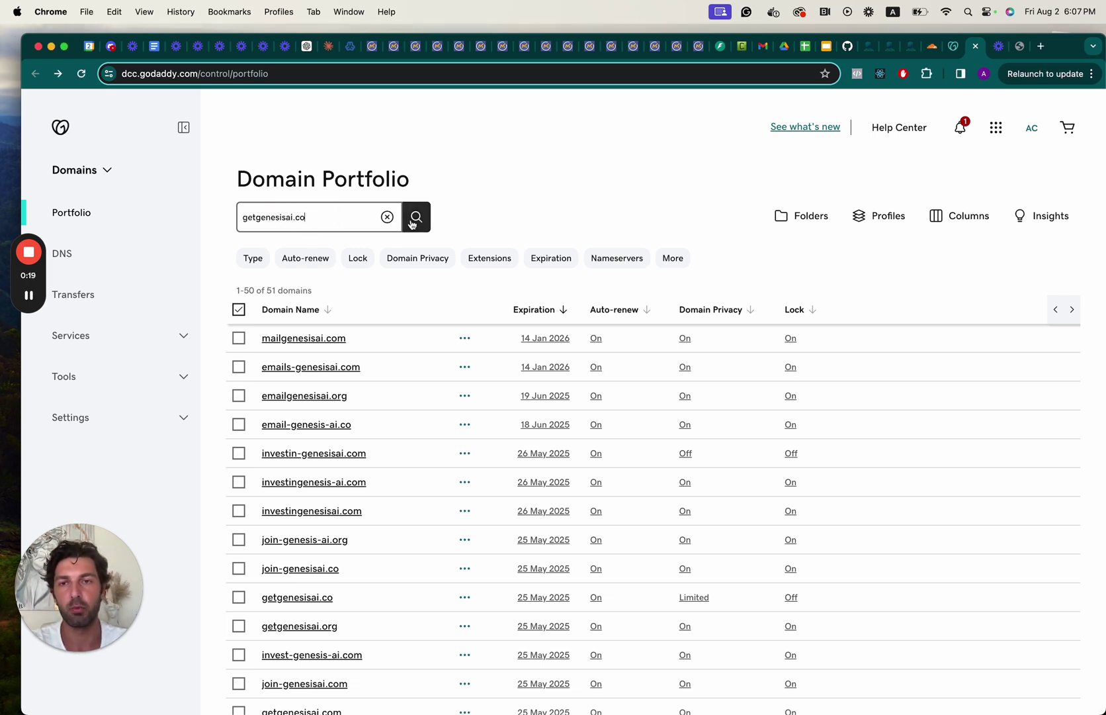
left_click(411, 222)
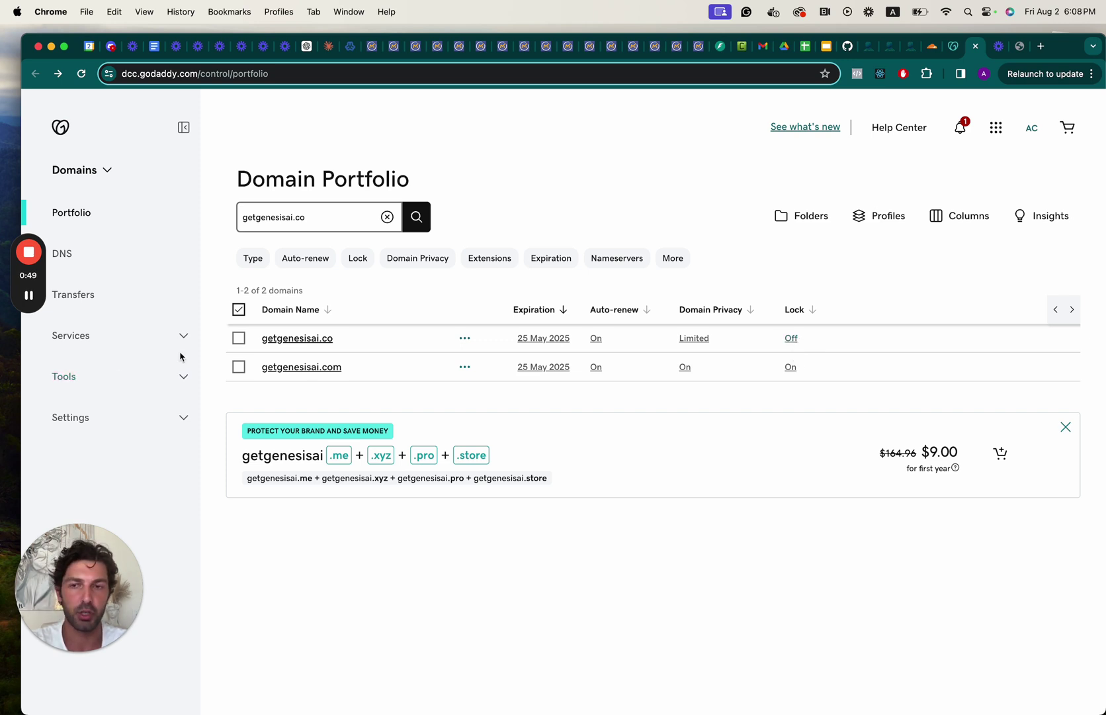
Open getgenesisai.co's settings and choose Transfer to Another Registrar.
left_click(290, 339)
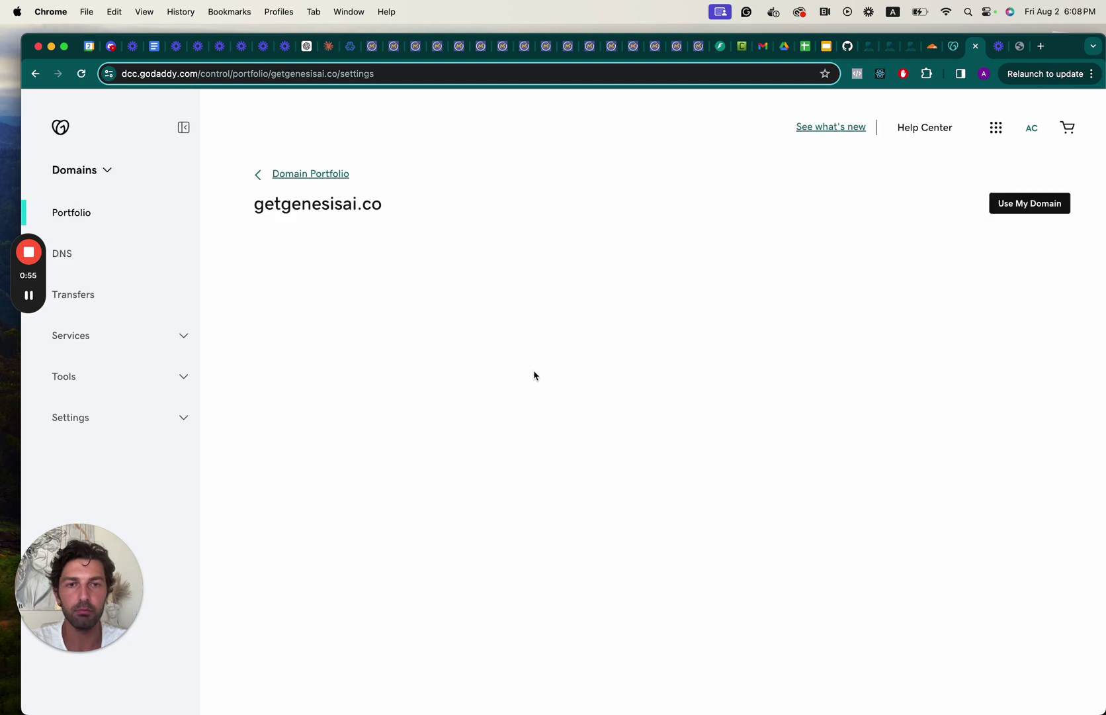
scroll(556, 395, "down", 3)
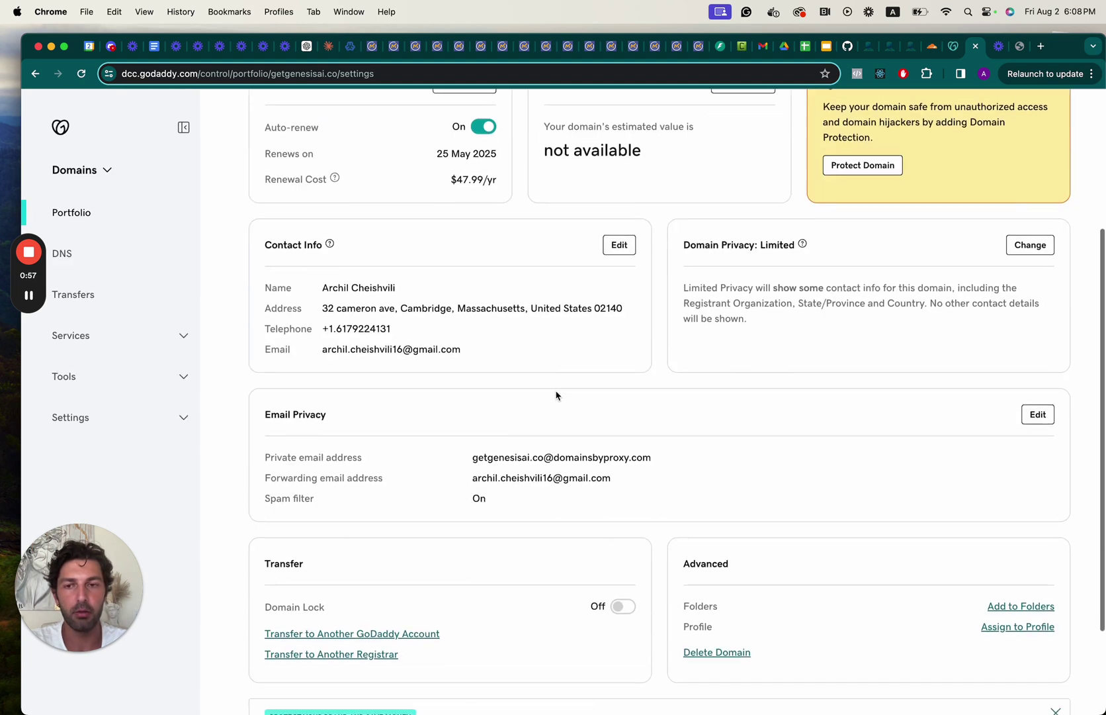
scroll(556, 396, "down", 2)
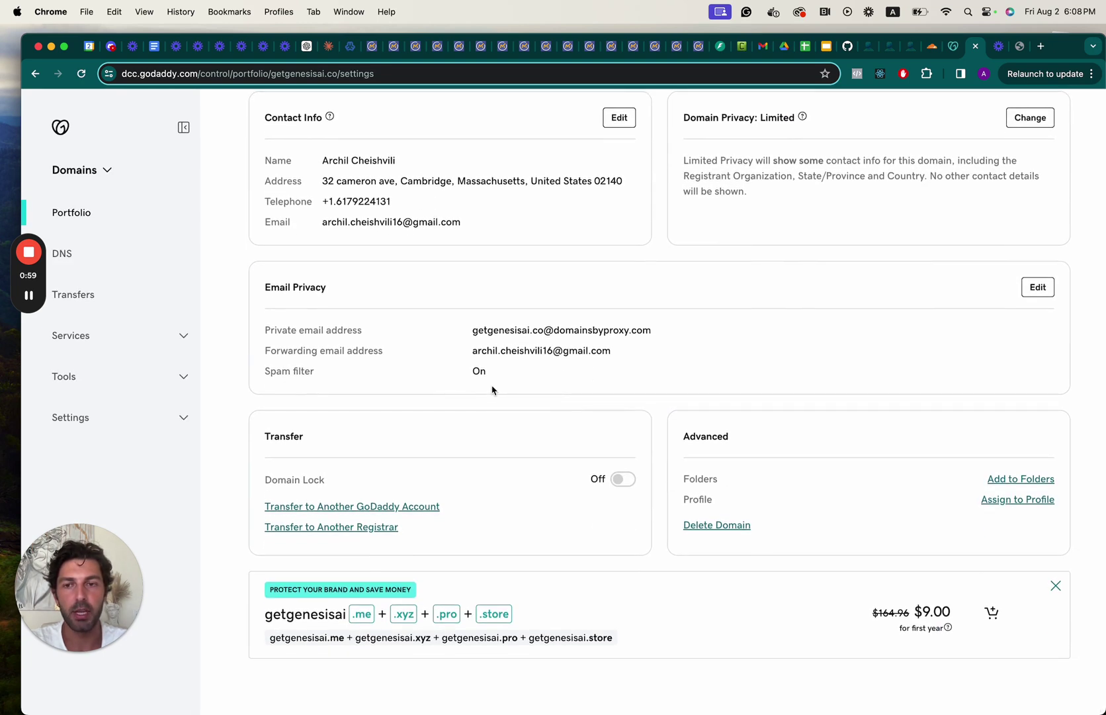
left_click(374, 529)
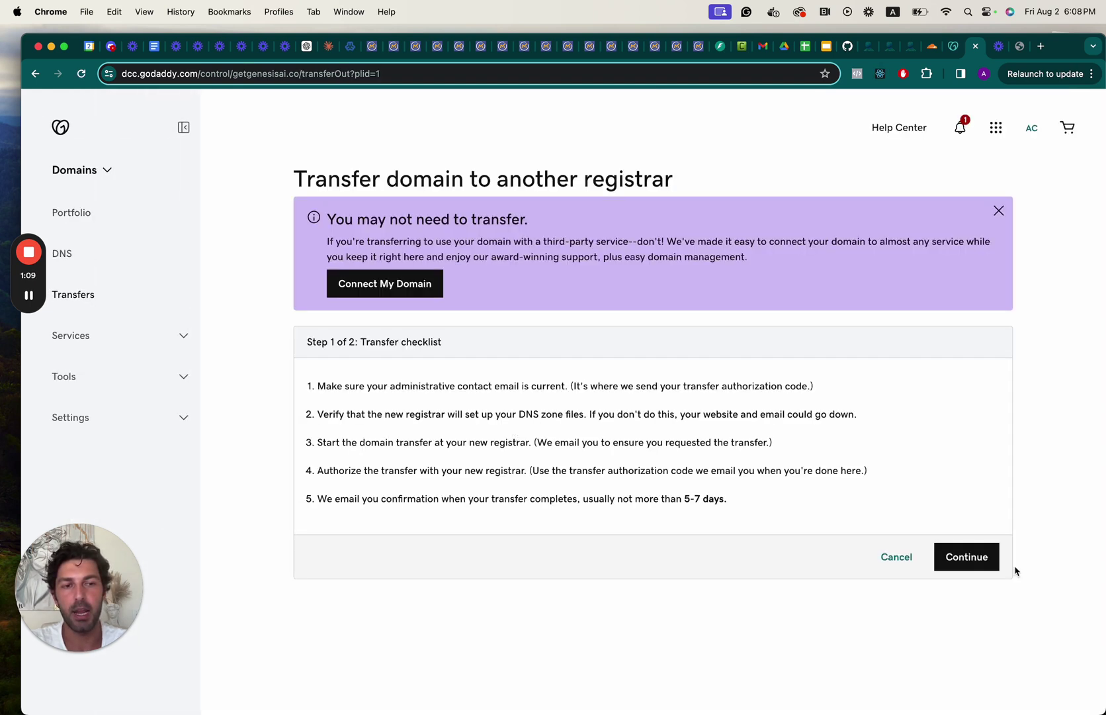
Continue past the getgenesisai.co transfer checklist.
left_click(968, 562)
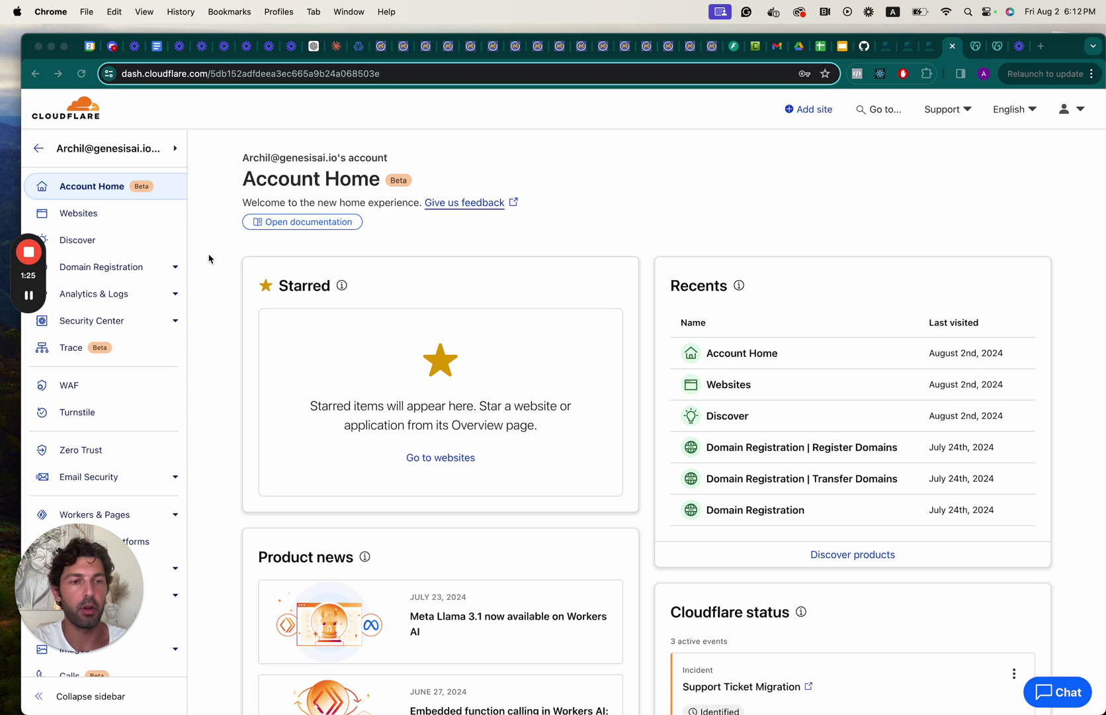
Add getgenesisai.co as a new site from the Cloudflare Websites list.
left_click(94, 218)
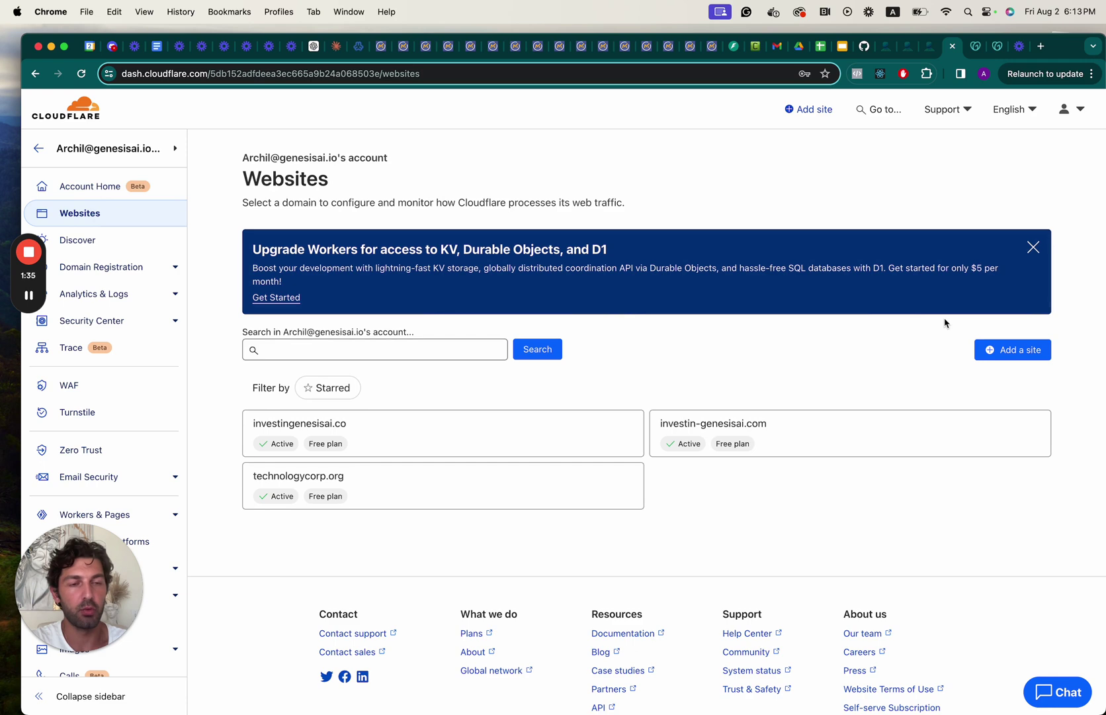
left_click(1013, 354)
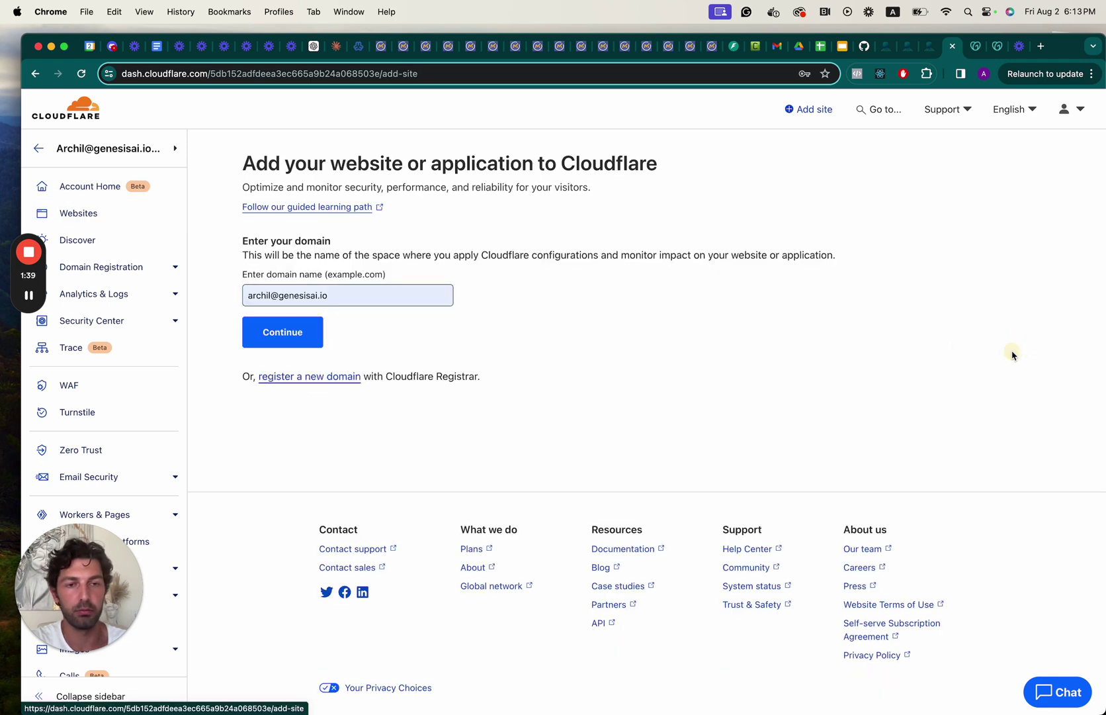
triple_click(308, 295)
type("getgenesisai.co")
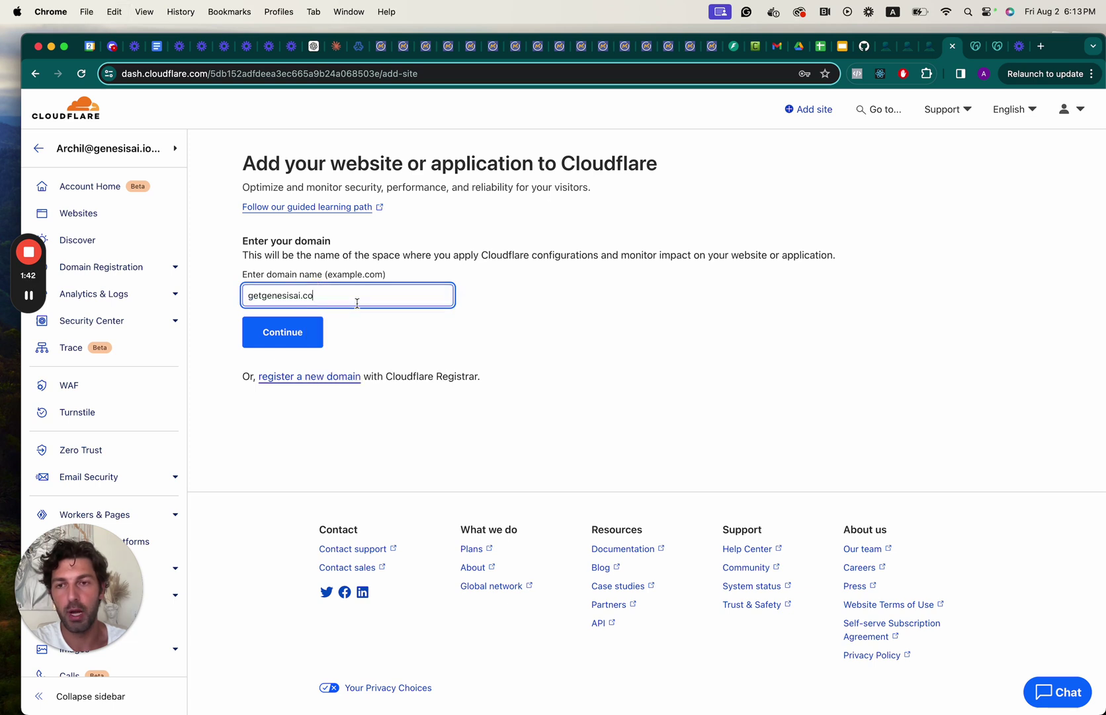
left_click(296, 344)
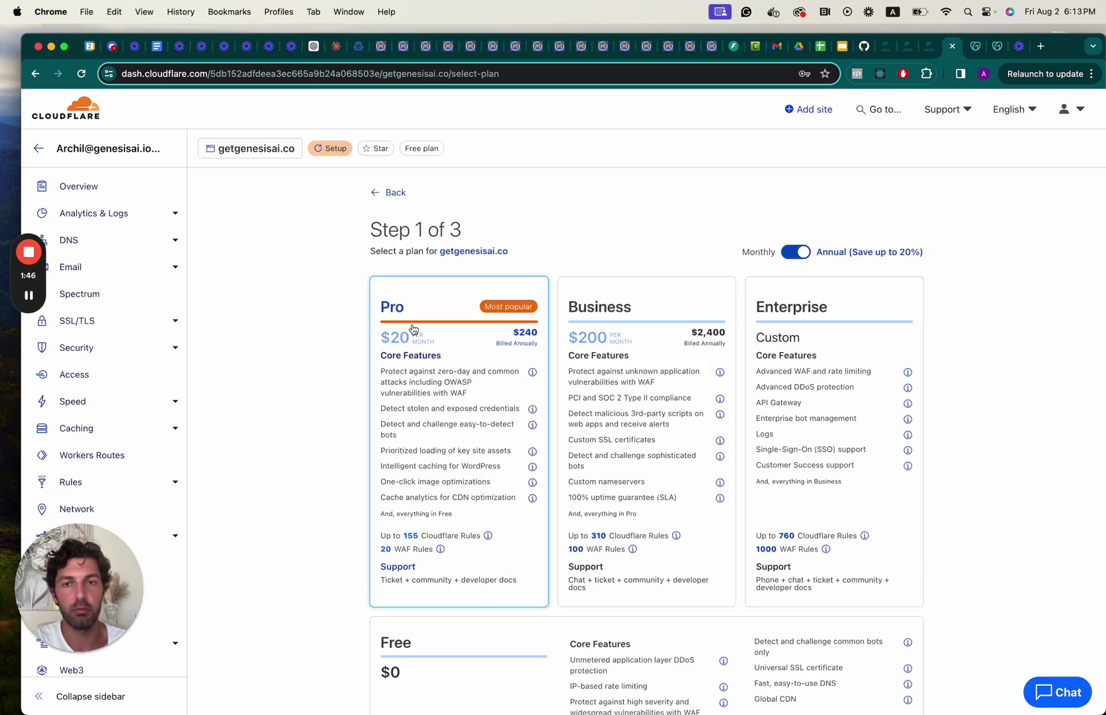
scroll(372, 407, "down", 5)
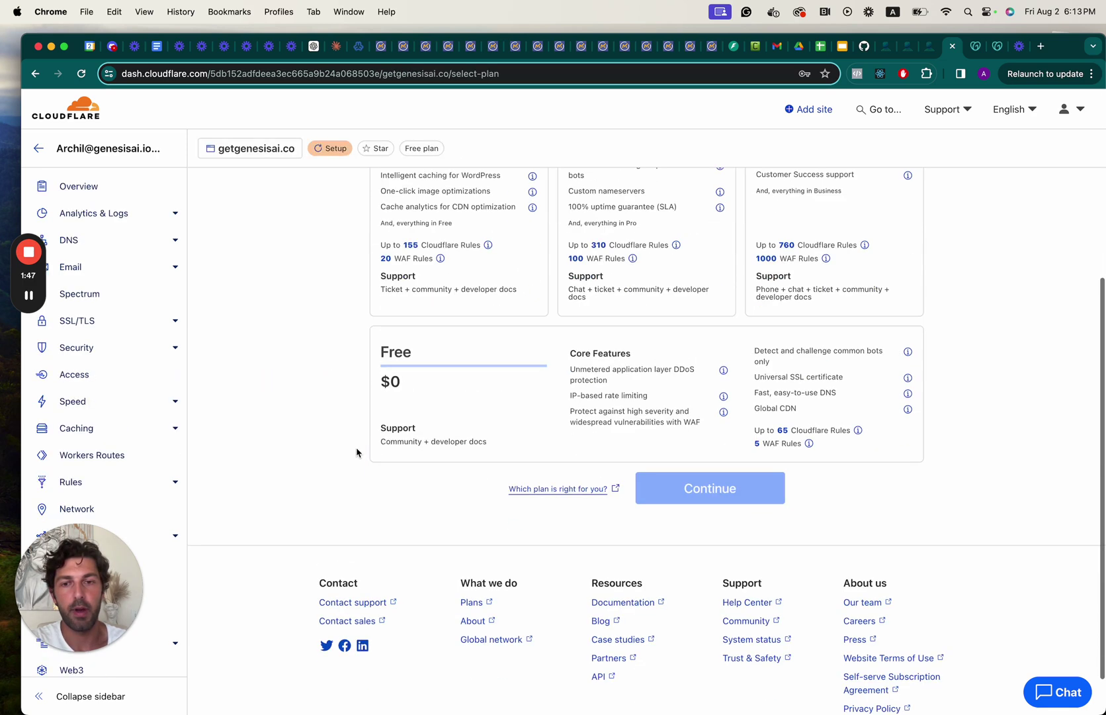
Select the Free plan for getgenesisai.co and confirm it.
left_click(433, 383)
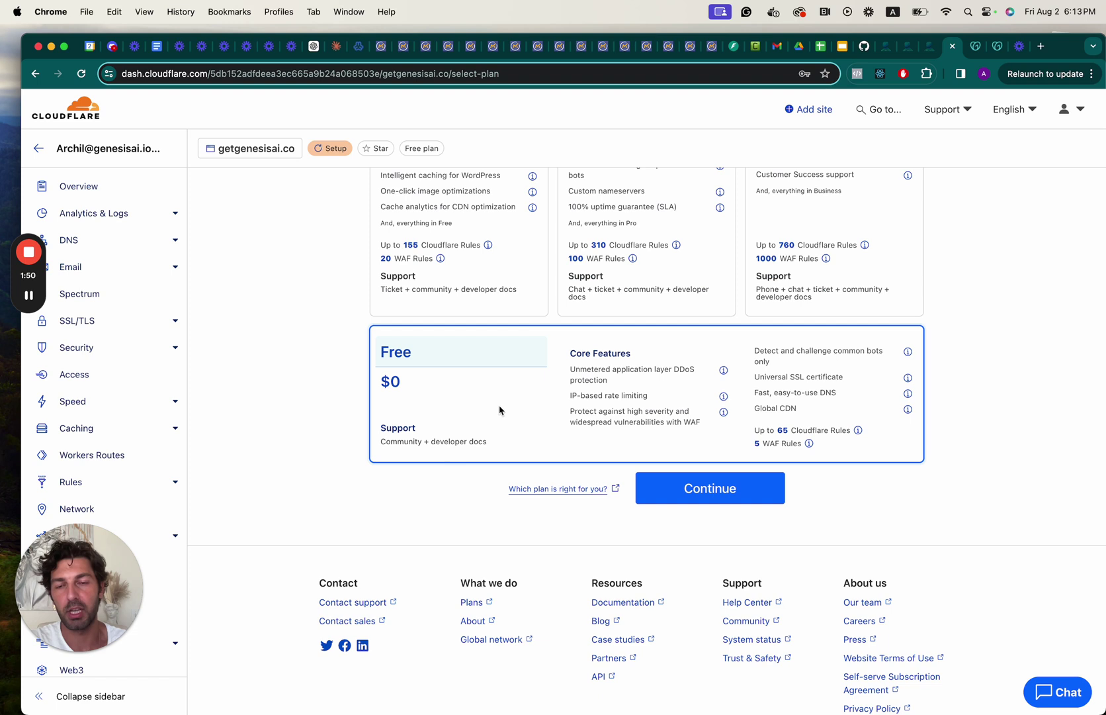
left_click(663, 485)
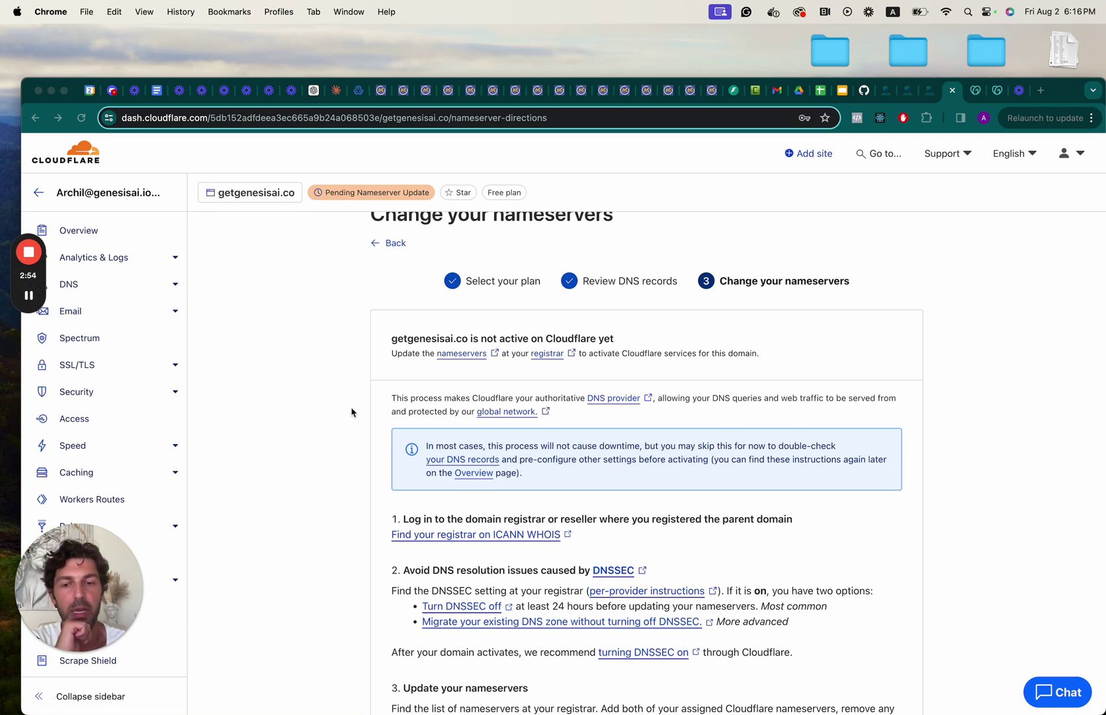
scroll(354, 413, "down", 1)
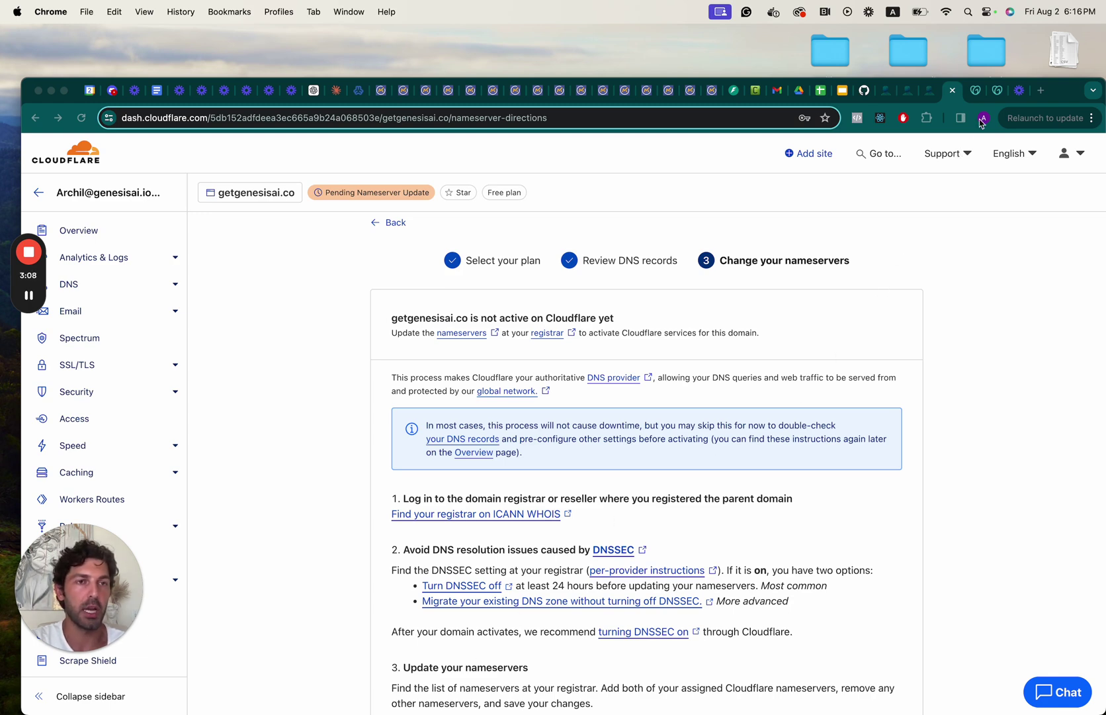
Switch to the GoDaddy tab showing getgenesisai.co's DNS records.
left_click(977, 90)
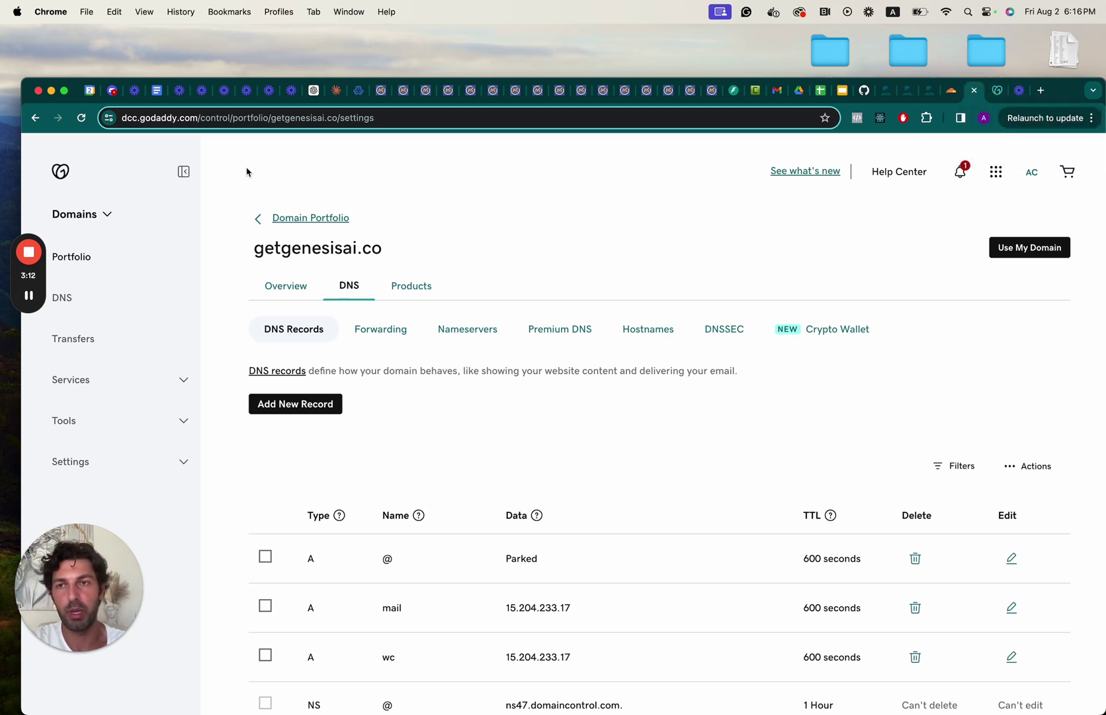
Check getgenesisai.co's current GoDaddy nameservers, then return to Cloudflare.
left_click(452, 324)
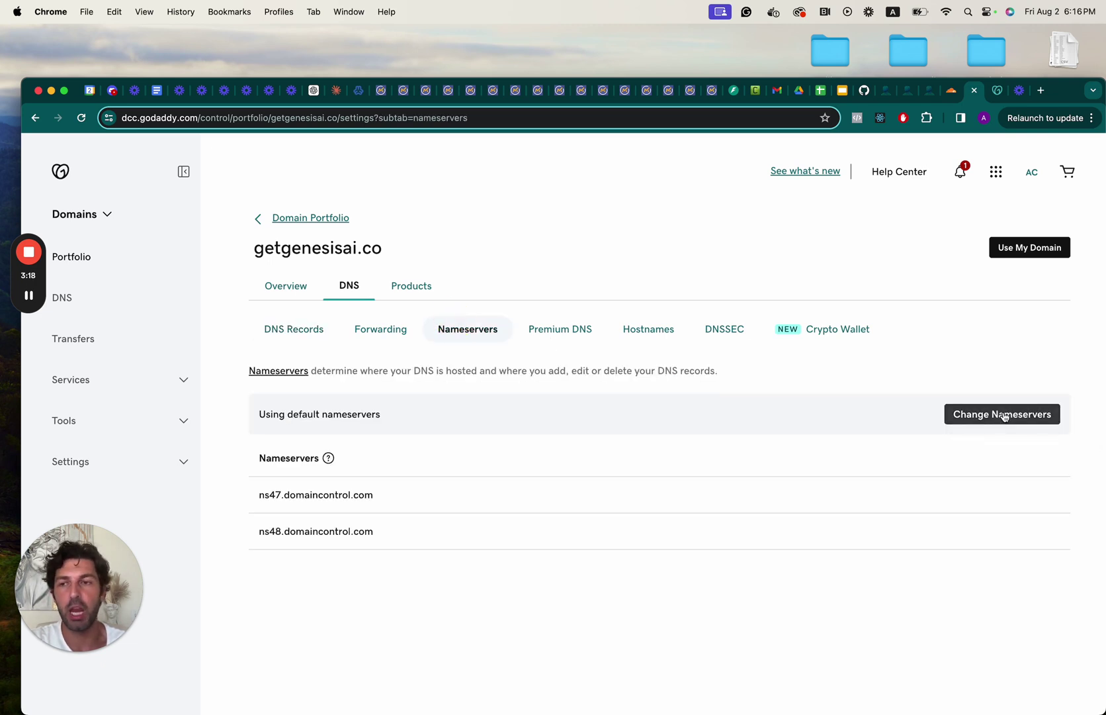
left_click(28, 295)
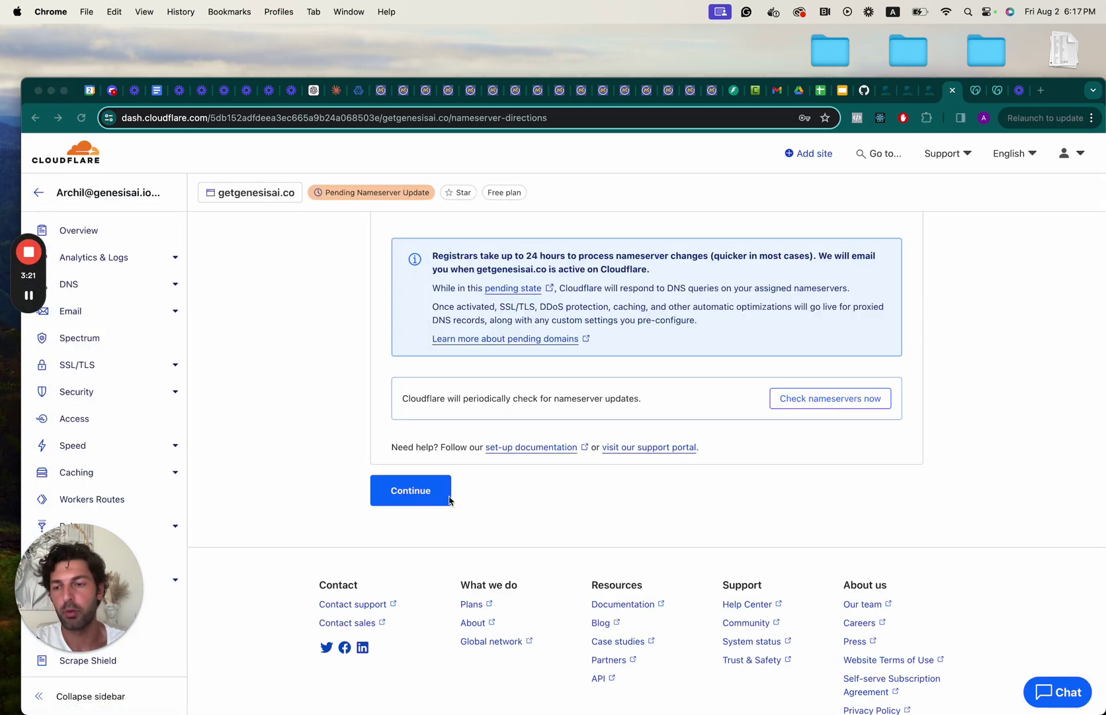
Complete Cloudflare's nameserver directions for getgenesisai.co and go back to Account Home.
left_click(426, 498)
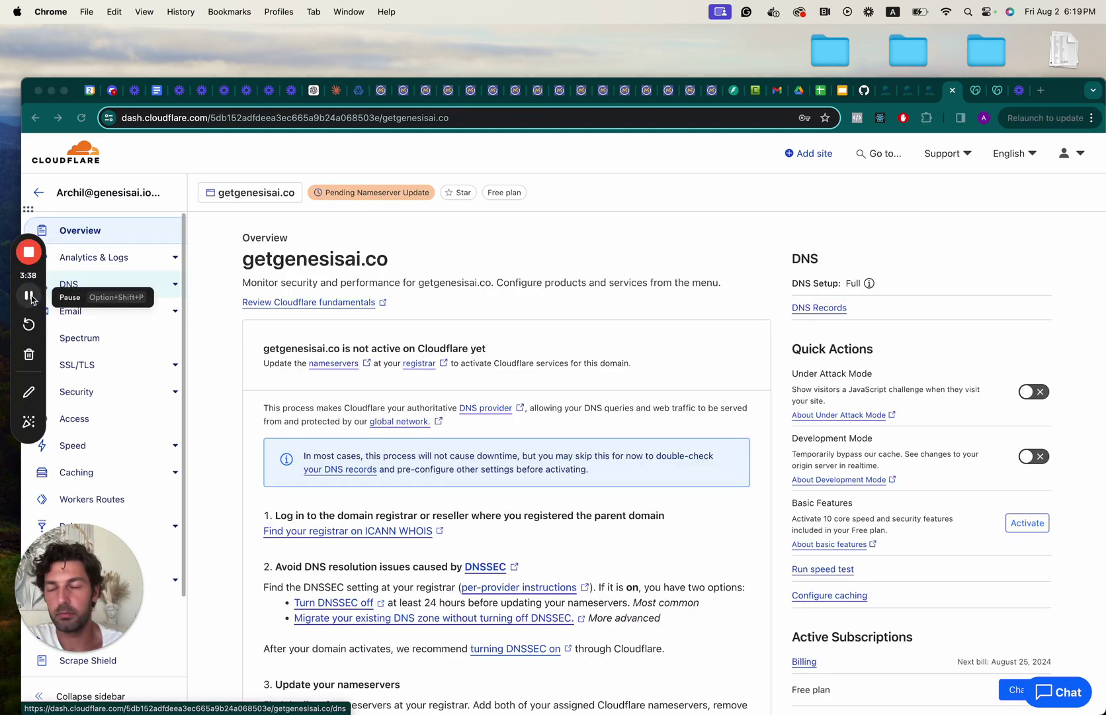
left_click(29, 295)
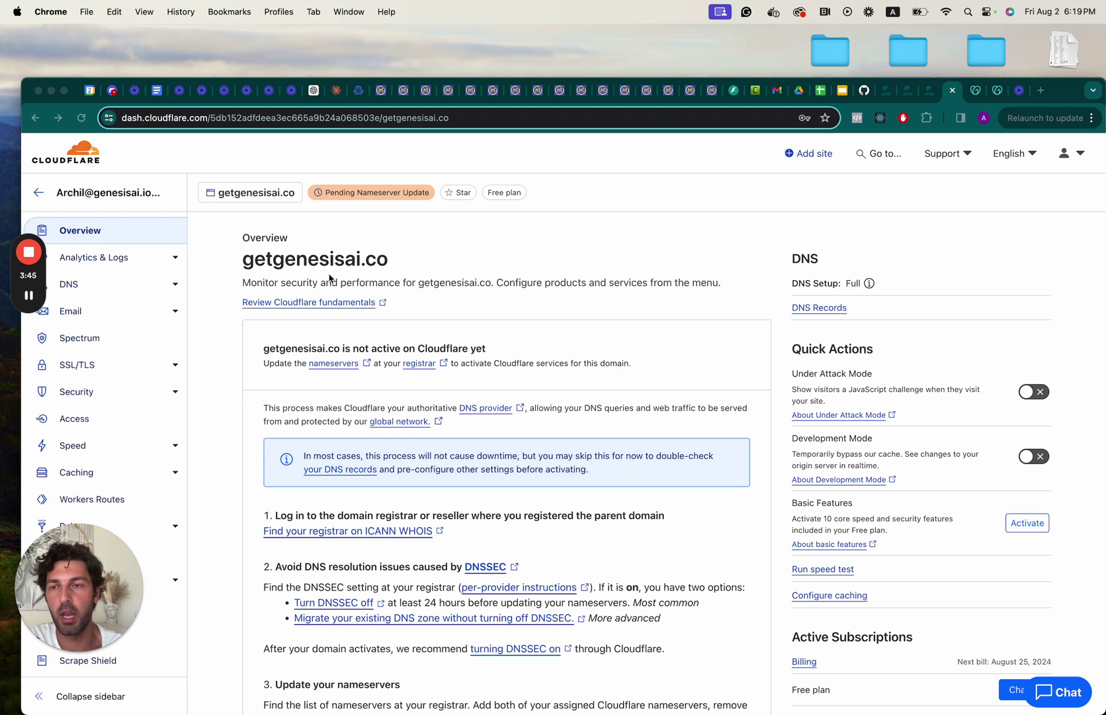
left_click(43, 193)
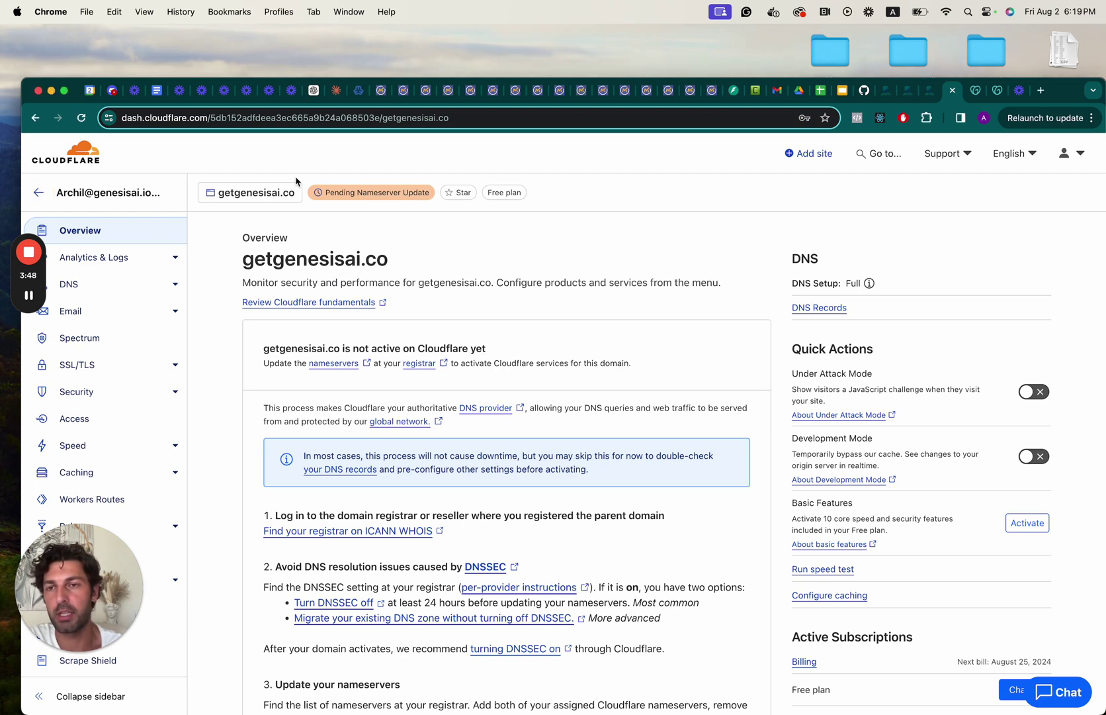
left_click(38, 195)
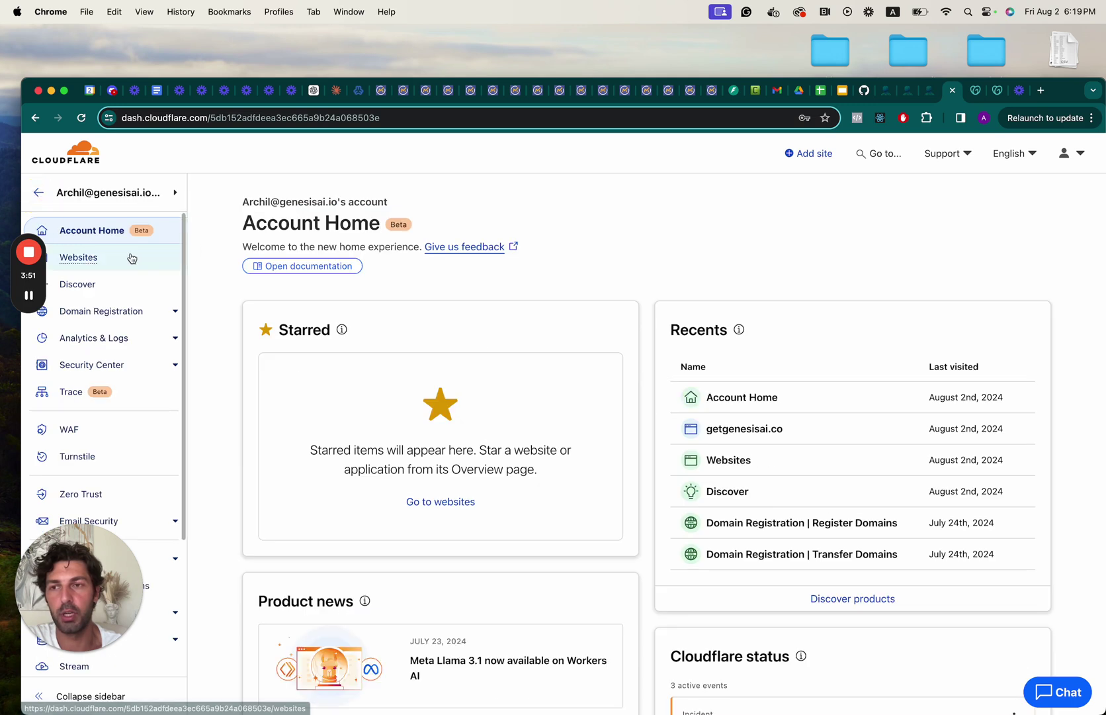